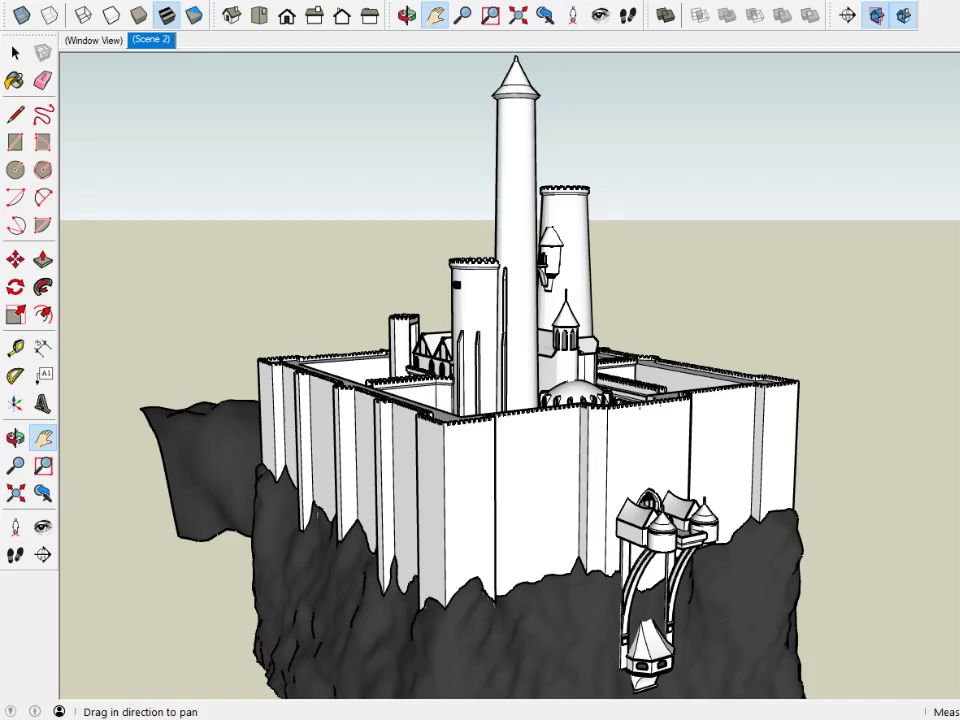
# Orbit around the castle exterior to view it from several sides and heights.
pyautogui.moveTo(750, 473); pyautogui.dragTo(509, 517, button='middle')
pyautogui.moveTo(706, 397); pyautogui.dragTo(695, 427, button='middle')
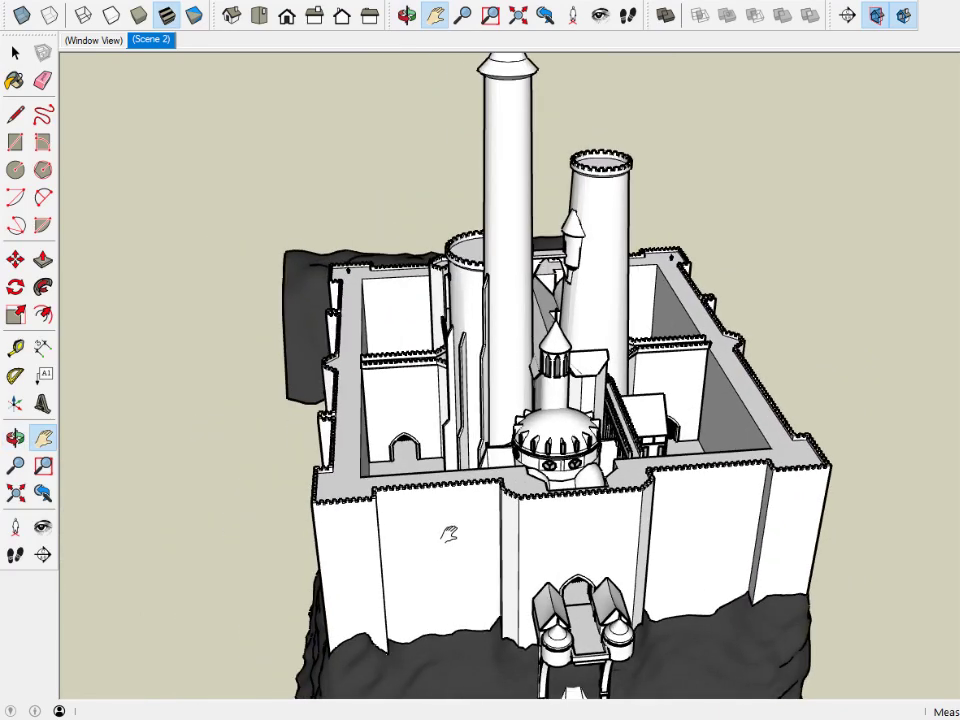
pyautogui.moveTo(443, 551); pyautogui.dragTo(428, 487, button='middle')
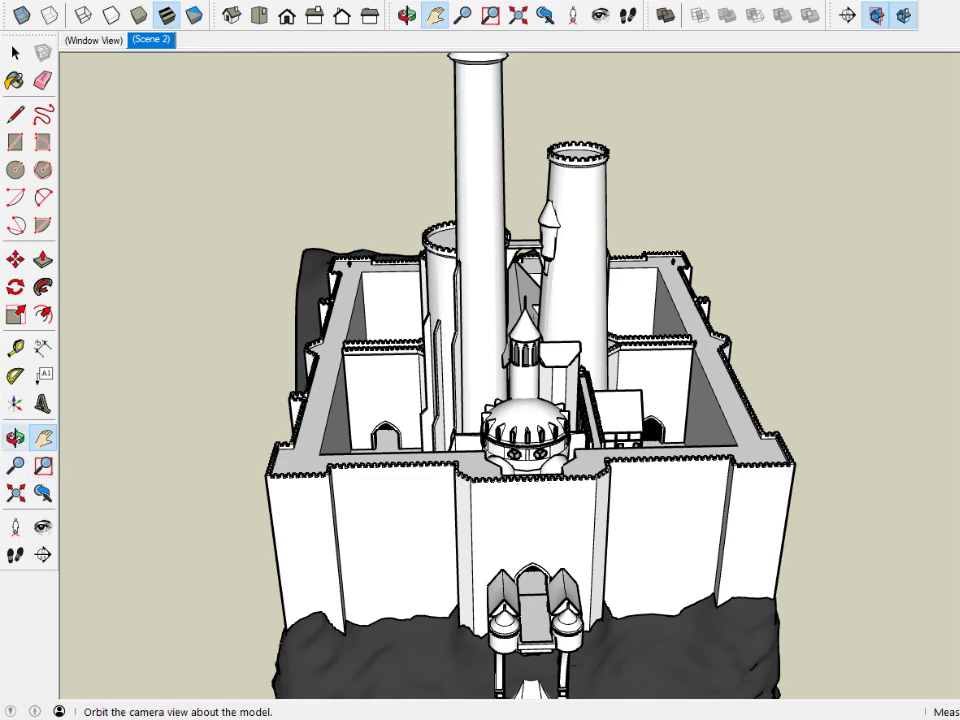
pyautogui.moveTo(204, 497)
pyautogui.mouseDown()
pyautogui.moveTo(285, 519)
pyautogui.moveTo(180, 476)
pyautogui.moveTo(118, 428)
pyautogui.moveTo(124, 396)
pyautogui.moveTo(171, 444)
pyautogui.moveTo(168, 478)
pyautogui.mouseUp()
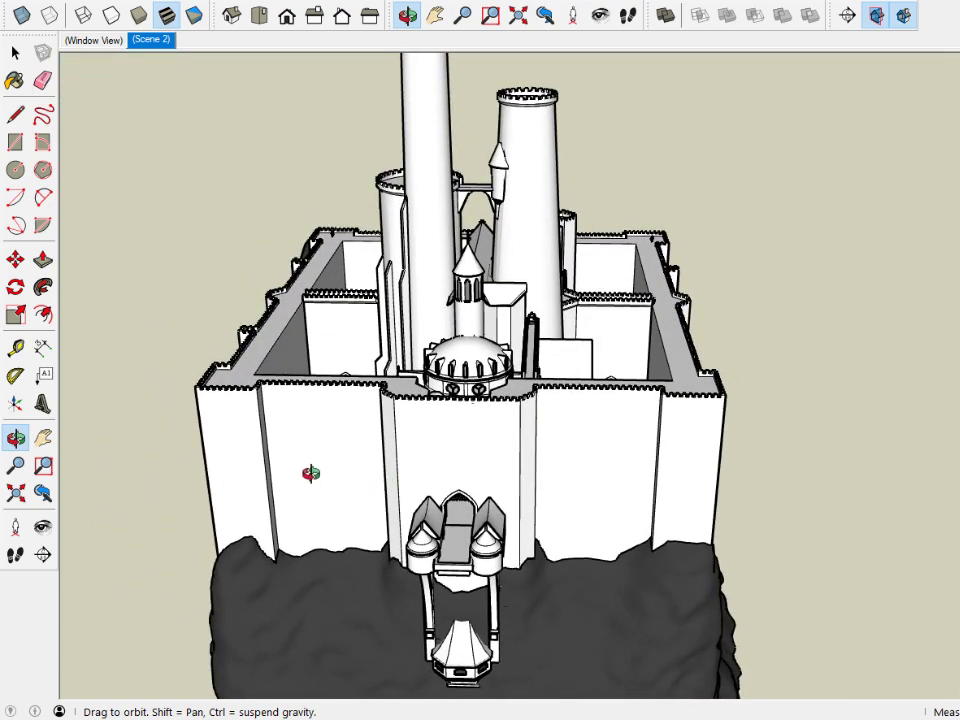
pyautogui.moveTo(330, 474)
pyautogui.mouseDown()
pyautogui.moveTo(354, 491)
pyautogui.moveTo(446, 514)
pyautogui.moveTo(306, 508)
pyautogui.moveTo(332, 519)
pyautogui.moveTo(377, 514)
pyautogui.moveTo(374, 499)
pyautogui.moveTo(328, 462)
pyautogui.mouseUp()
pyautogui.moveTo(799, 464)
pyautogui.mouseDown()
pyautogui.moveTo(752, 489)
pyautogui.moveTo(615, 499)
pyautogui.moveTo(480, 425)
pyautogui.moveTo(662, 429)
pyautogui.moveTo(542, 471)
pyautogui.moveTo(533, 490)
pyautogui.mouseUp()
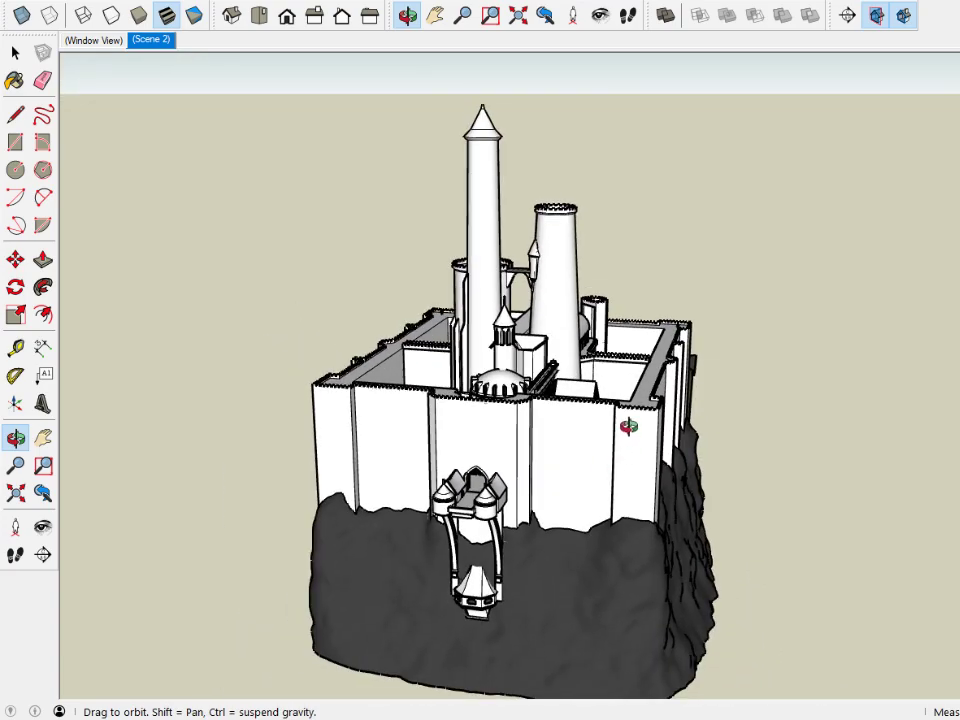
pyautogui.moveTo(628, 426); pyautogui.dragTo(705, 373)
pyautogui.moveTo(764, 373)
pyautogui.mouseDown()
pyautogui.moveTo(754, 401)
pyautogui.moveTo(763, 353)
pyautogui.mouseUp()
pyautogui.moveTo(684, 455)
pyautogui.mouseDown()
pyautogui.moveTo(729, 422)
pyautogui.moveTo(653, 379)
pyautogui.moveTo(555, 424)
pyautogui.moveTo(564, 422)
pyautogui.moveTo(521, 454)
pyautogui.moveTo(366, 455)
pyautogui.mouseUp()
# Inspect the bridge tower, inner courtyard, outer wall, rock towers and left wing up close.
pyautogui.scroll(-3, 729, 422)
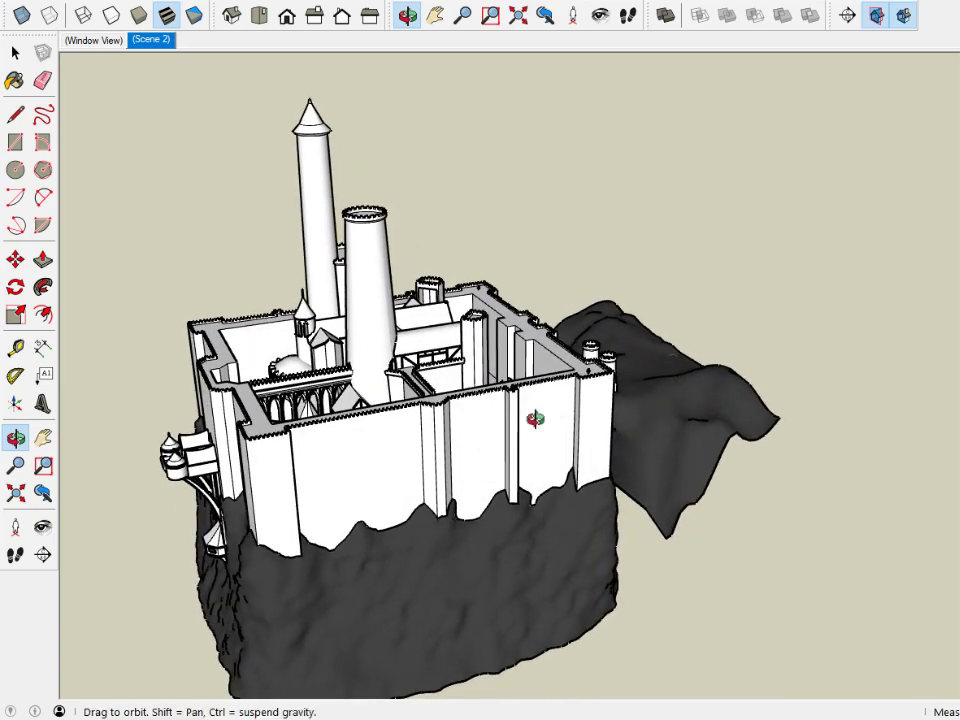
pyautogui.moveTo(535, 418); pyautogui.dragTo(508, 369)
pyautogui.scroll(5, 610, 392)
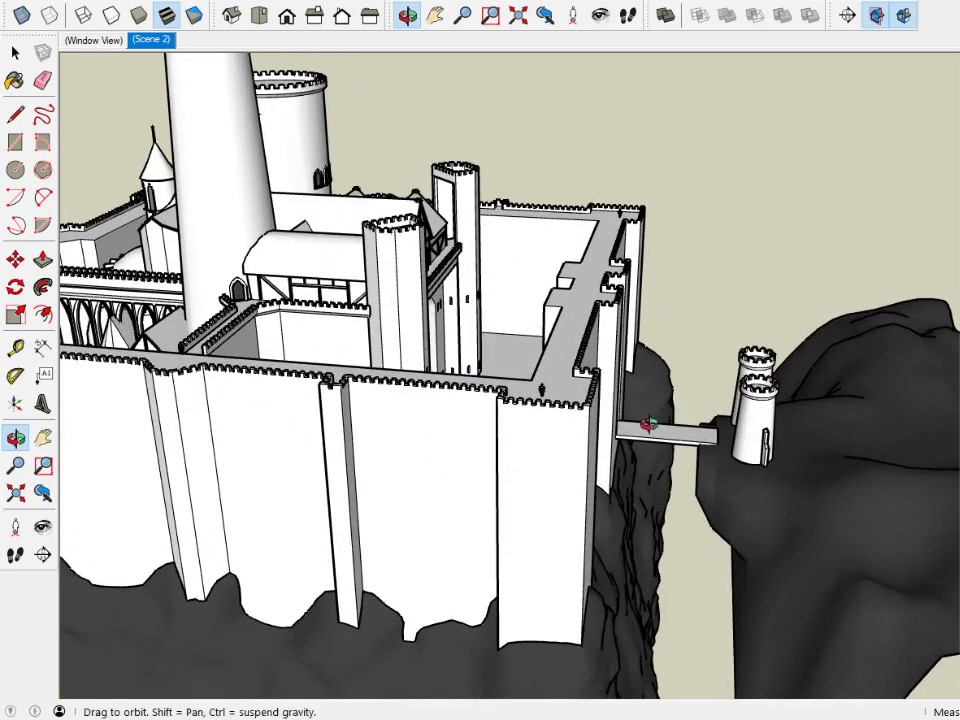
pyautogui.scroll(-3, 546, 446)
pyautogui.moveTo(546, 446)
pyautogui.mouseDown()
pyautogui.moveTo(493, 437)
pyautogui.moveTo(570, 448)
pyautogui.mouseUp()
pyautogui.scroll(3, 625, 455)
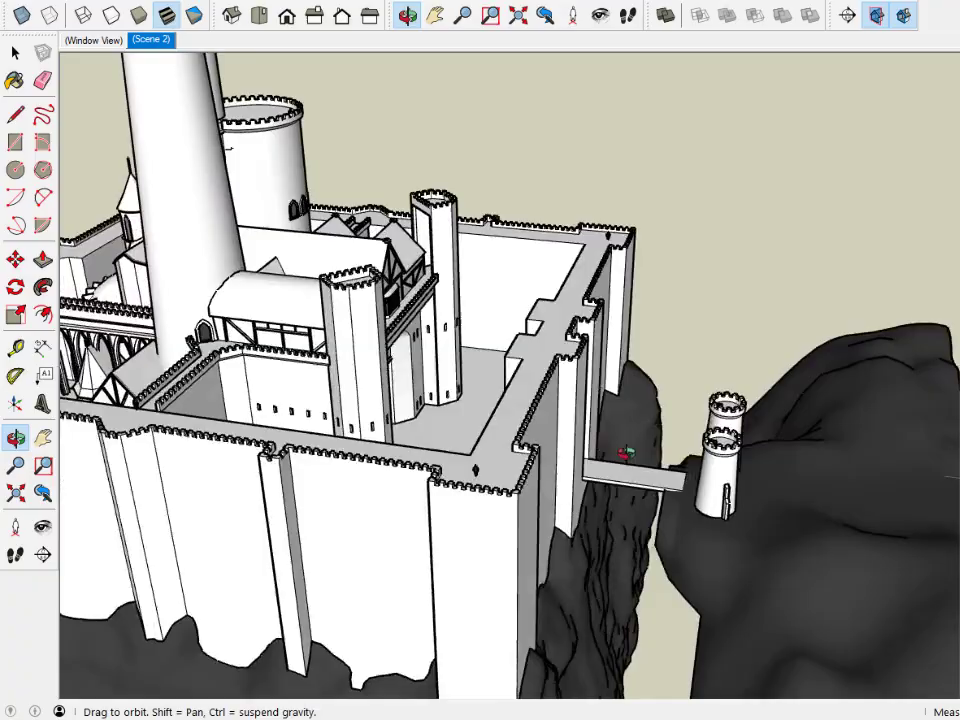
pyautogui.scroll(-3, 709, 456)
pyautogui.moveTo(709, 456); pyautogui.dragTo(700, 488)
pyautogui.moveTo(408, 508); pyautogui.dragTo(640, 455)
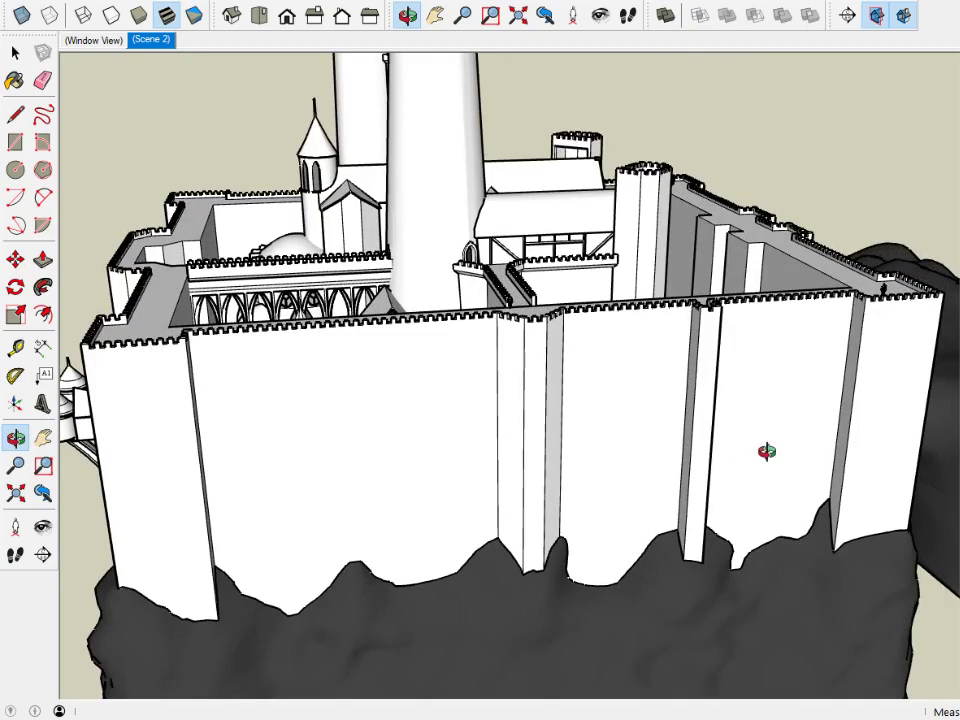
pyautogui.moveTo(766, 451); pyautogui.dragTo(671, 497)
pyautogui.scroll(3, 644, 455)
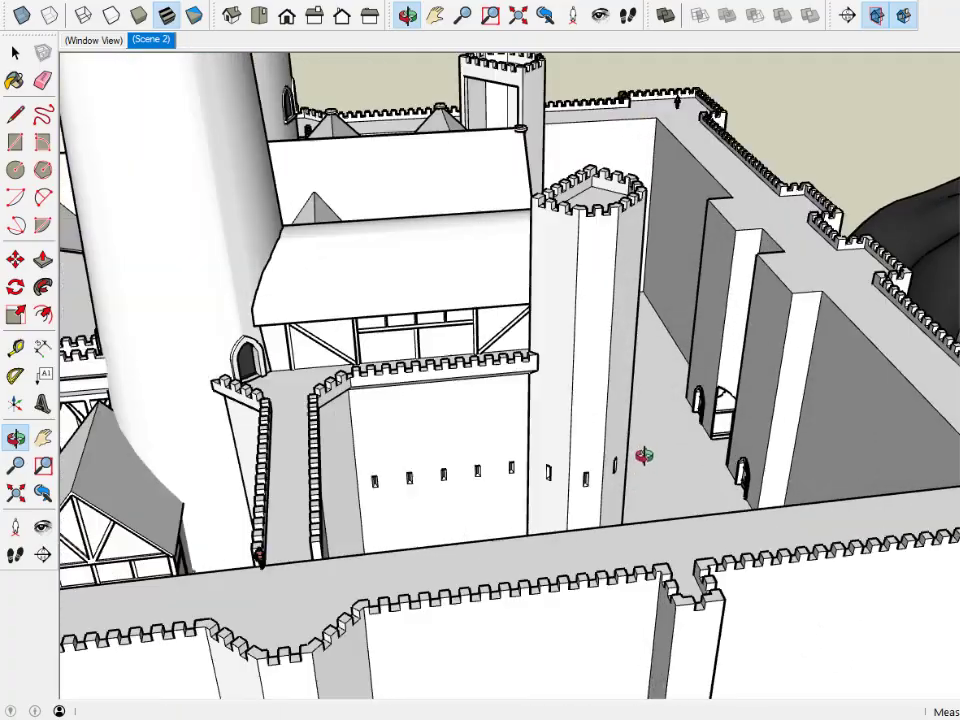
pyautogui.moveTo(644, 455); pyautogui.dragTo(519, 490)
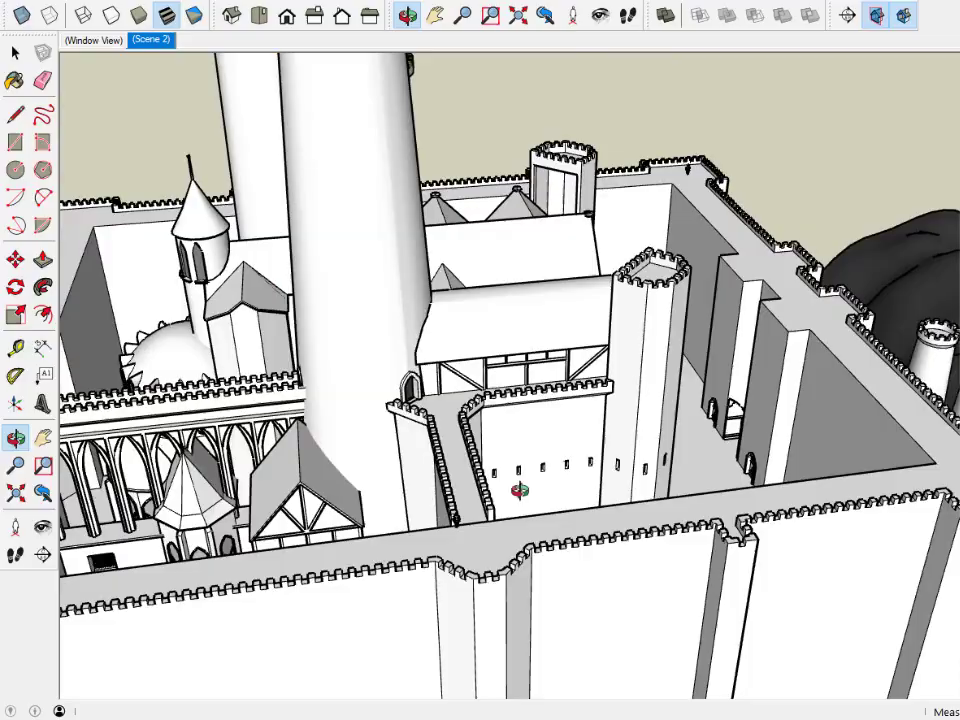
pyautogui.moveTo(459, 452); pyautogui.dragTo(605, 398)
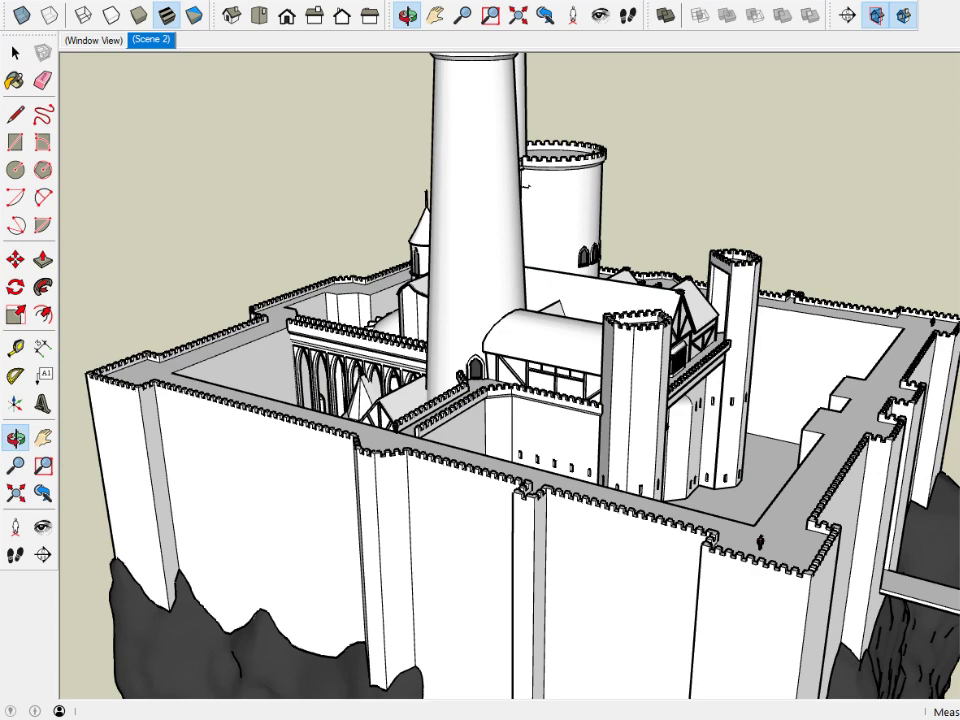
# Hide the castle so the stacked interior floor plans appear, then deselect them.
pyautogui.hotkey('ctrl', 'a')
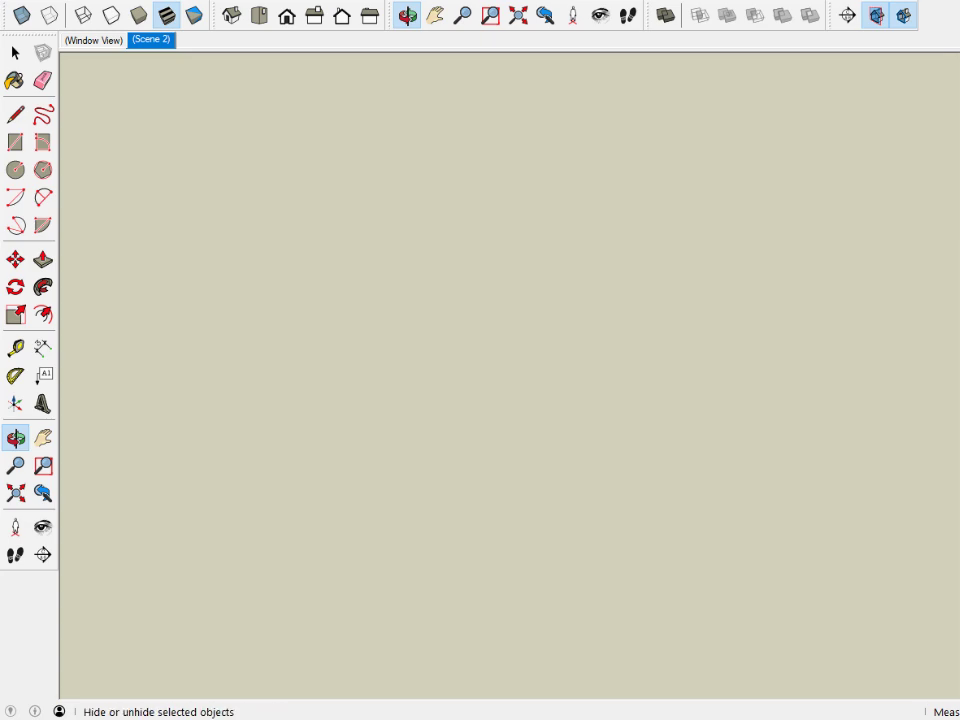
pyautogui.hotkey('ctrl', 'z')
pyautogui.scroll(-4, 697, 395)
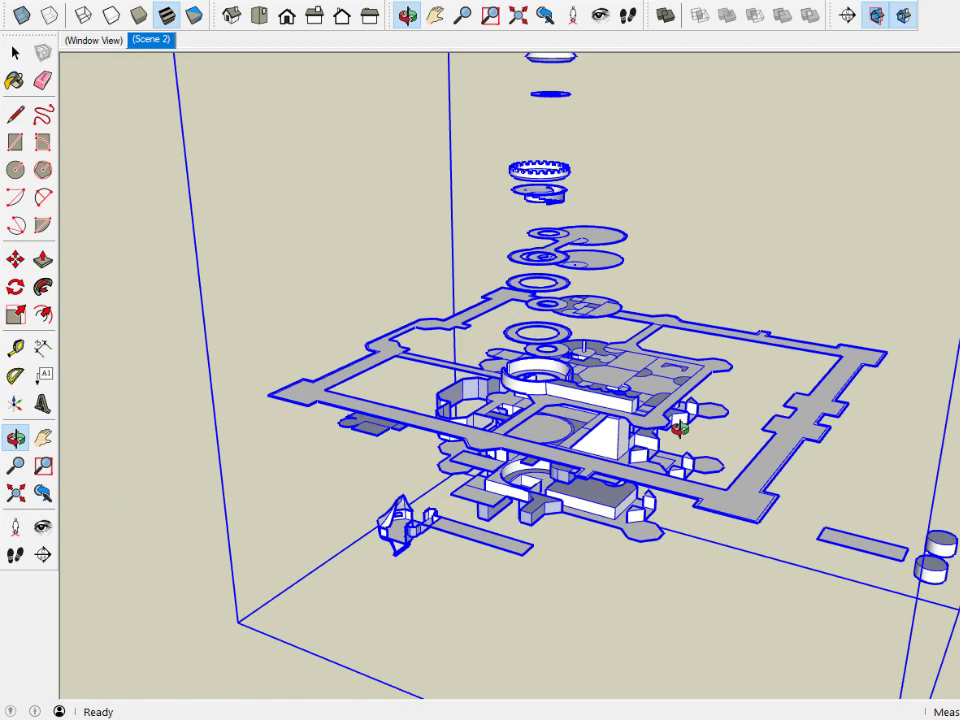
pyautogui.moveTo(710, 440); pyautogui.dragTo(117, 272, button='middle')
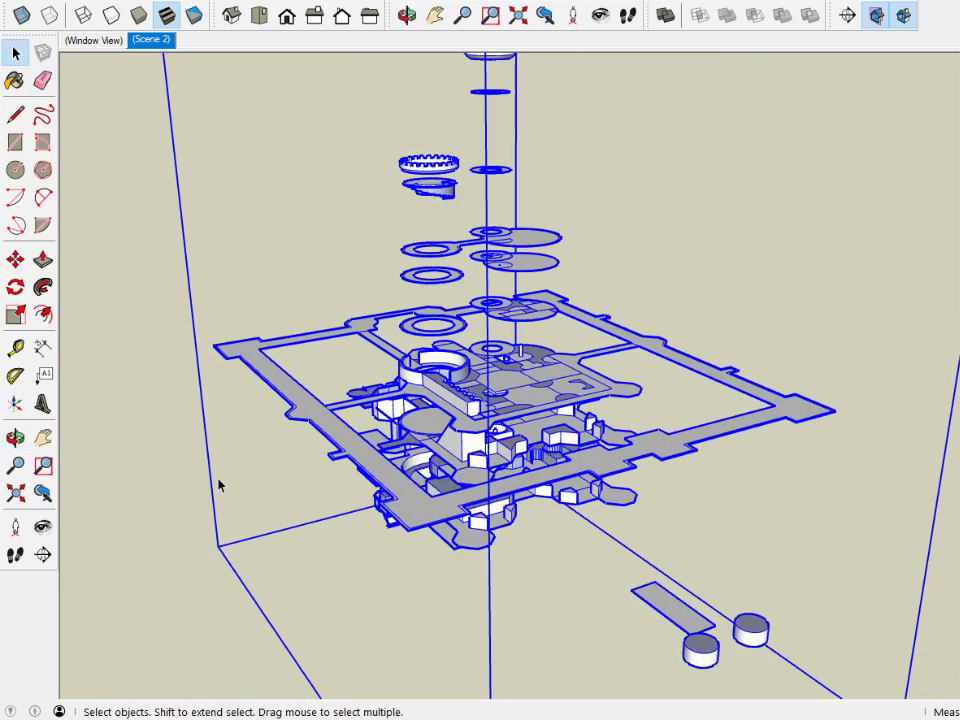
pyautogui.click(213, 524)
# Tilt and zoom to a steep top-down view of the floor plans.
pyautogui.moveTo(427, 586); pyautogui.dragTo(420, 555, button='middle')
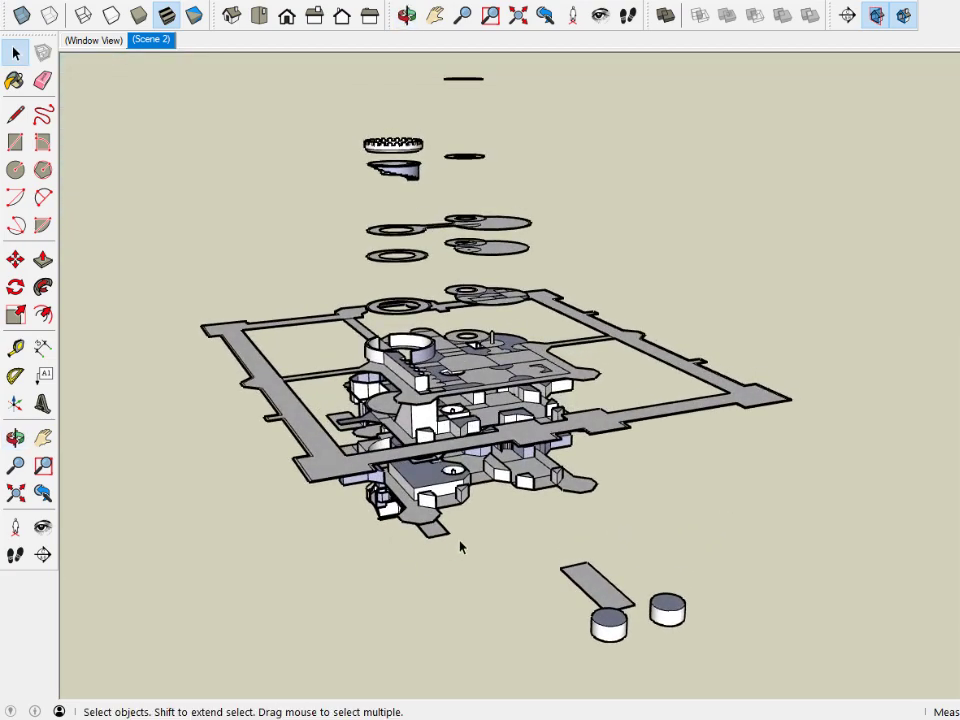
pyautogui.scroll(5, 493, 465)
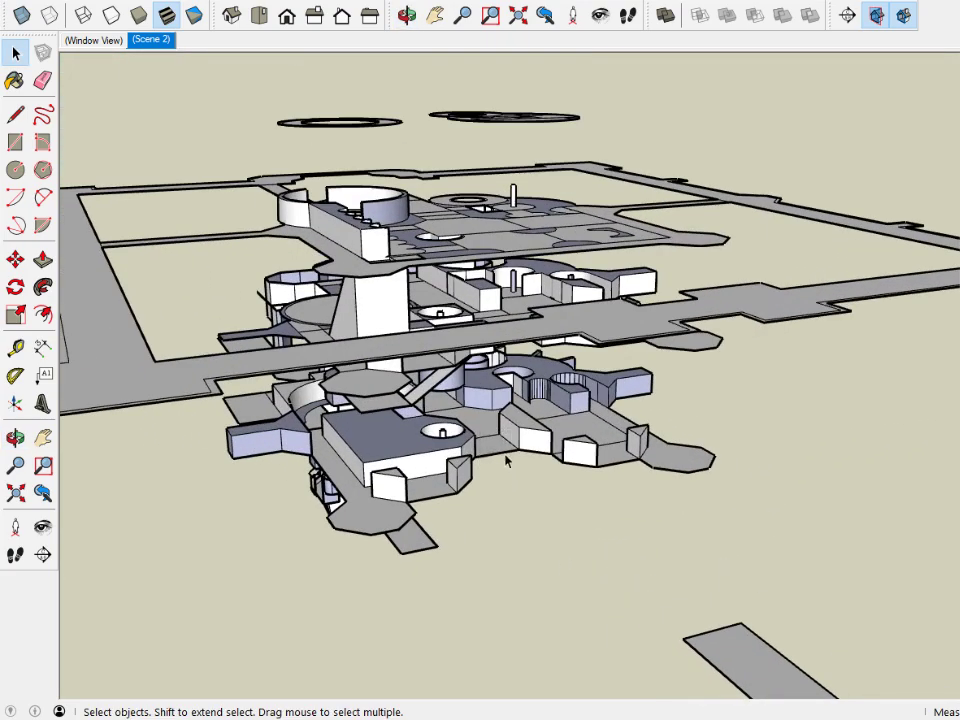
pyautogui.scroll(-2, 468, 430)
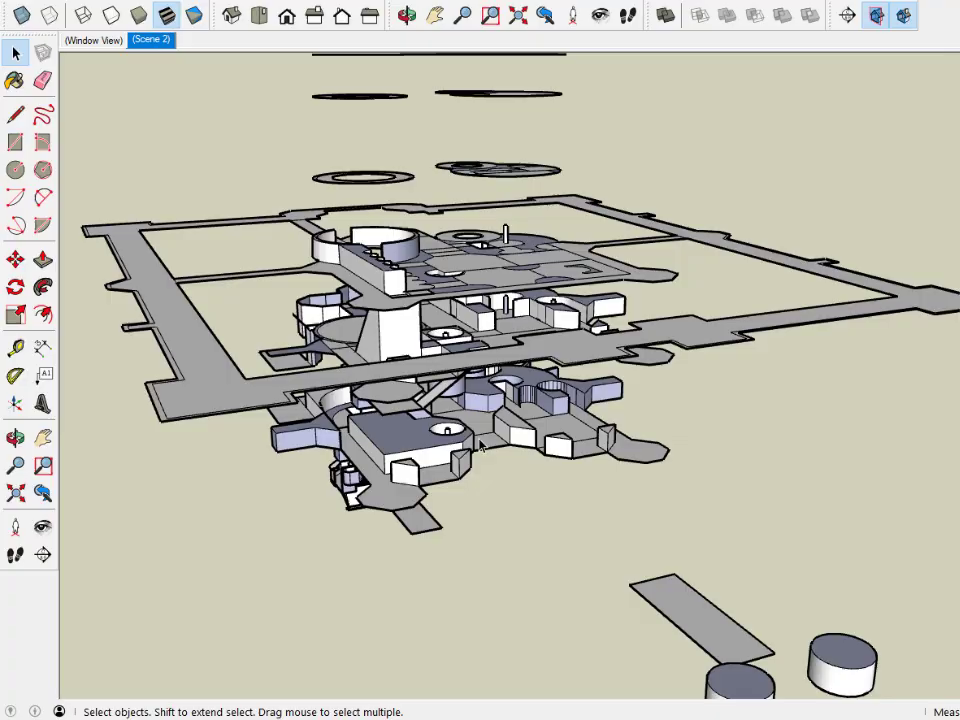
pyautogui.scroll(1, 480, 447)
pyautogui.scroll(1, 472, 425)
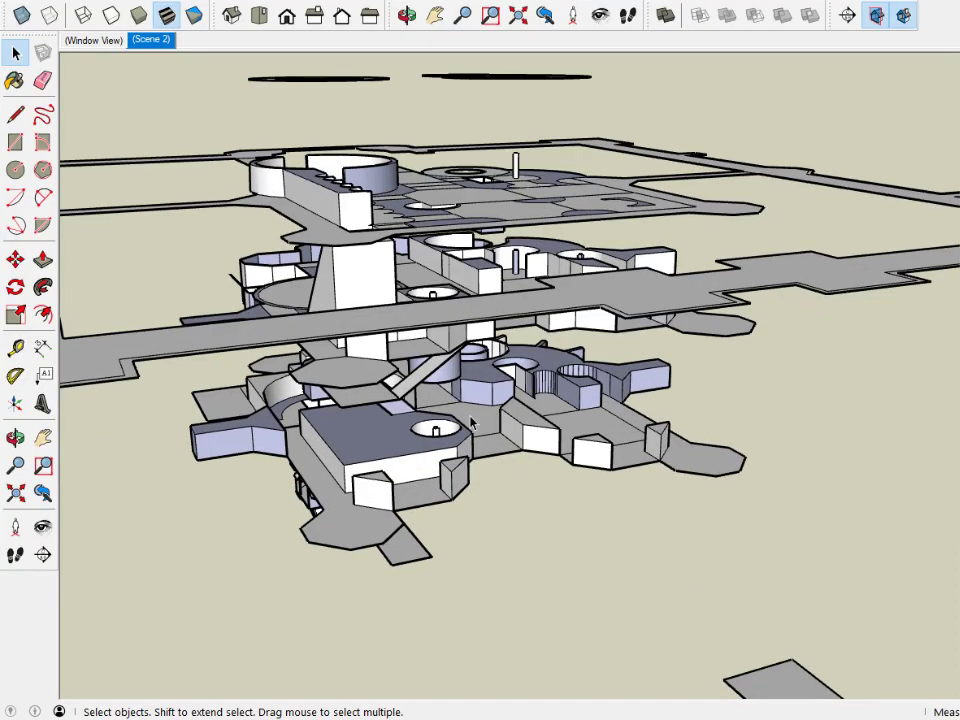
pyautogui.moveTo(472, 425)
pyautogui.mouseDown(button='middle')
pyautogui.moveTo(456, 562)
pyautogui.moveTo(611, 589)
pyautogui.moveTo(613, 553)
pyautogui.moveTo(564, 516)
pyautogui.moveTo(456, 508)
pyautogui.moveTo(523, 536)
pyautogui.moveTo(606, 534)
pyautogui.moveTo(420, 510)
pyautogui.moveTo(478, 510)
pyautogui.moveTo(487, 519)
pyautogui.mouseUp(button='middle')
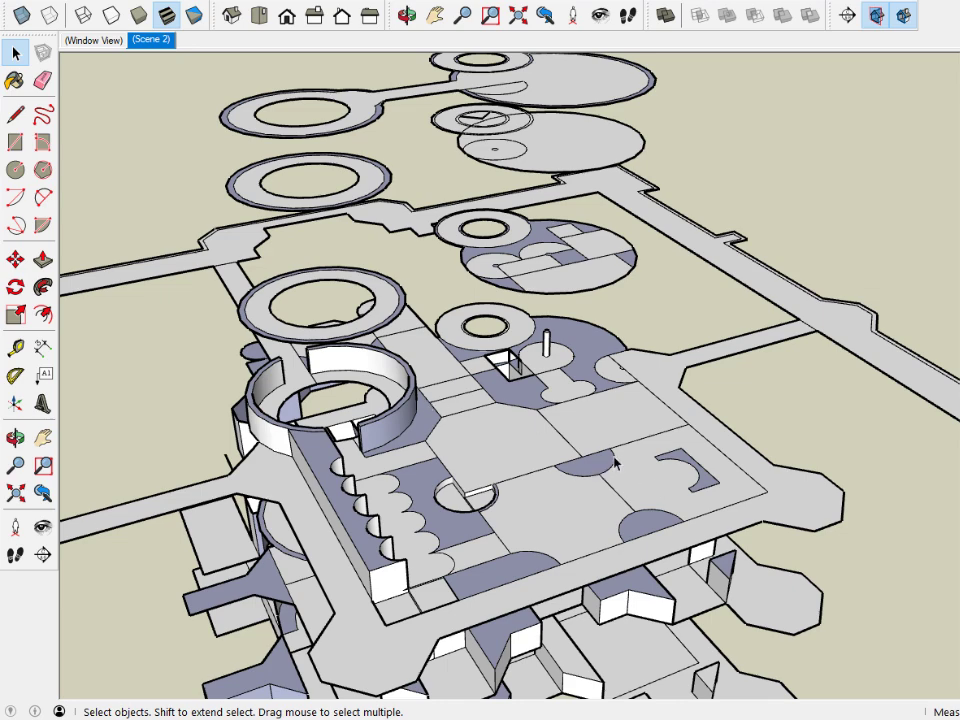
# Orbit around the stacked floor plans to view them from a new angle.
pyautogui.moveTo(573, 517); pyautogui.dragTo(549, 578, button='middle')
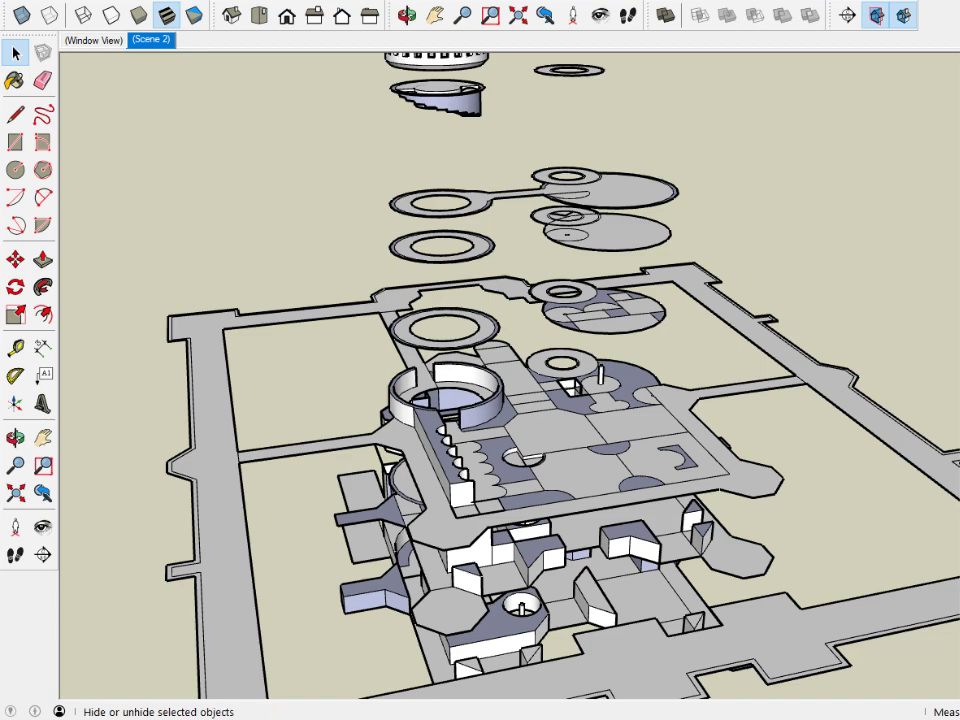
pyautogui.hotkey('ctrl', 'z')
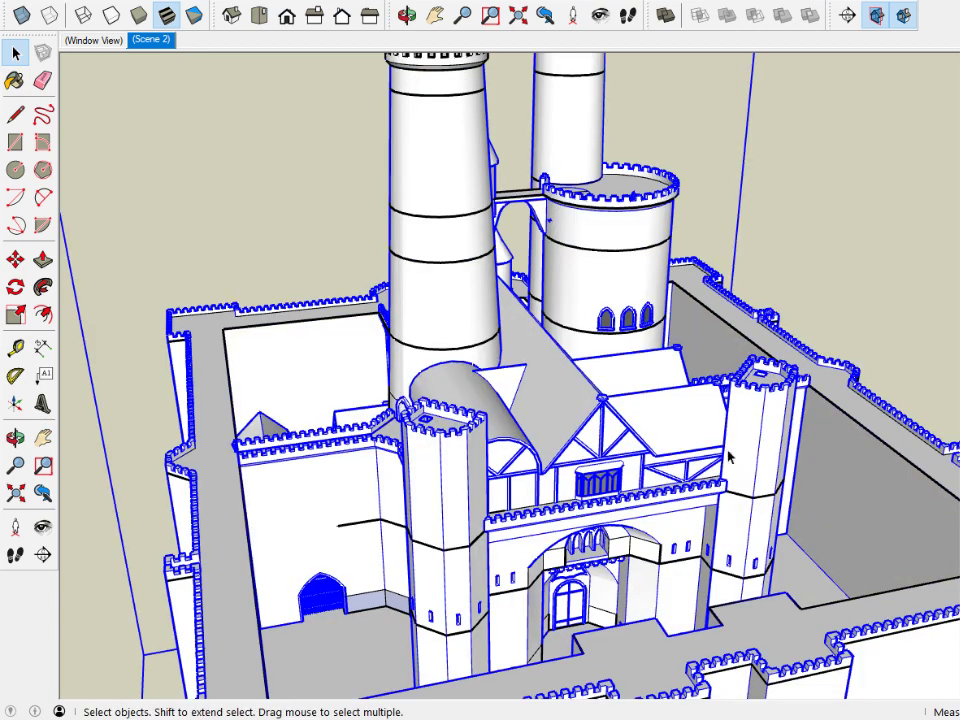
pyautogui.moveTo(752, 568); pyautogui.dragTo(673, 424, button='middle')
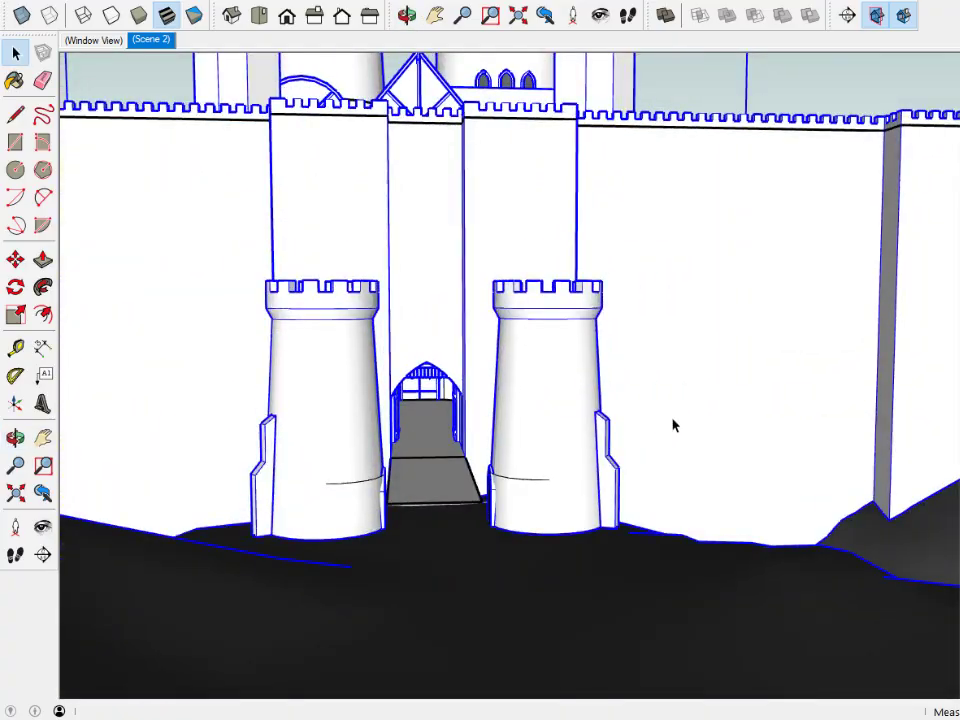
pyautogui.scroll(-3, 662, 433)
pyautogui.scroll(-2, 522, 350)
pyautogui.moveTo(522, 350); pyautogui.dragTo(620, 500, button='middle')
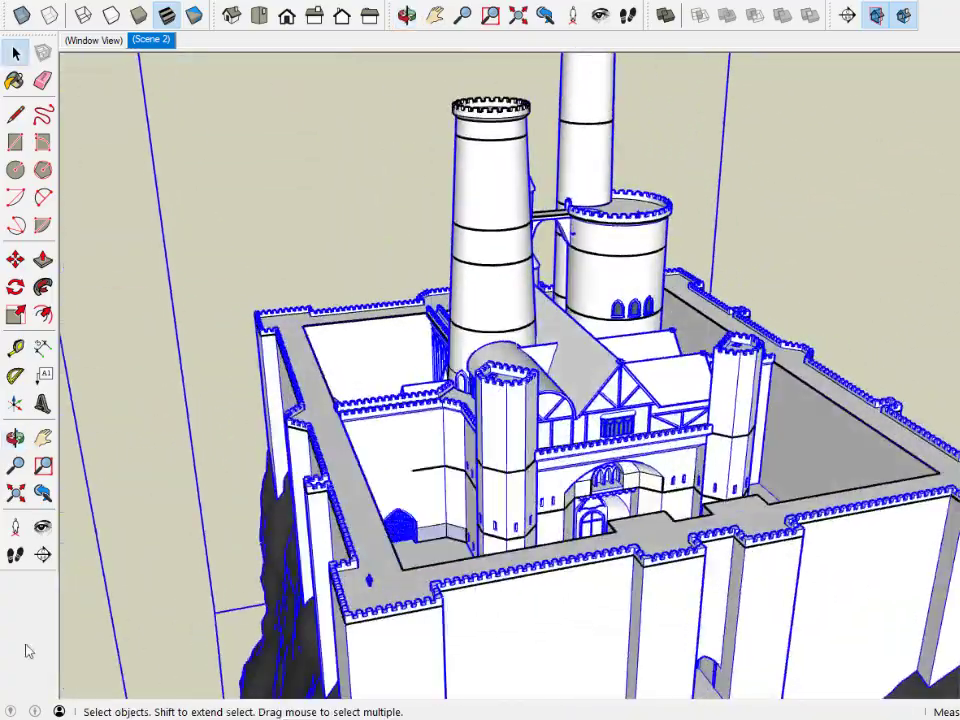